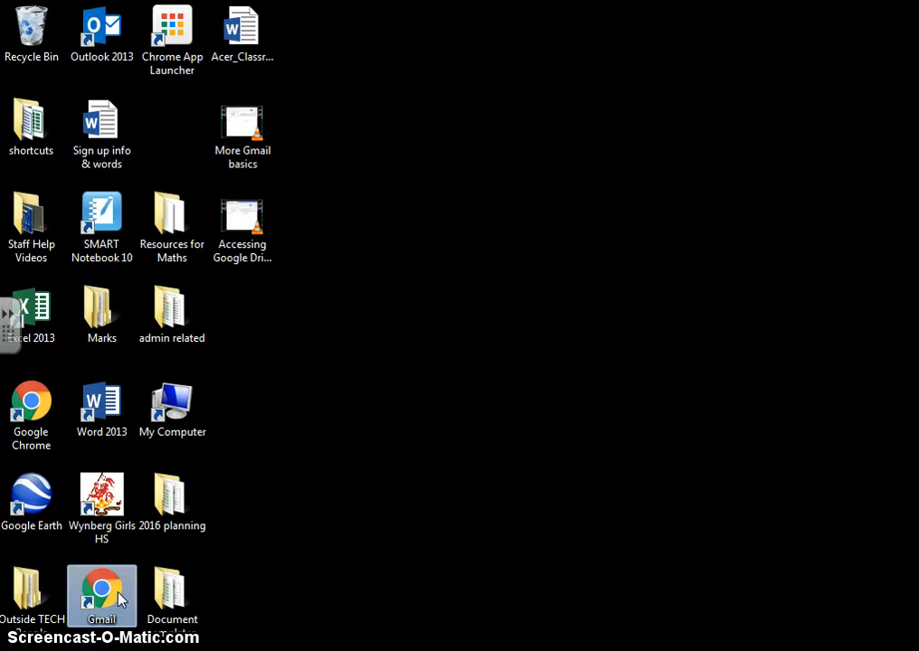
Open Gmail from the desktop and switch to Google Drive
double_click(122, 597)
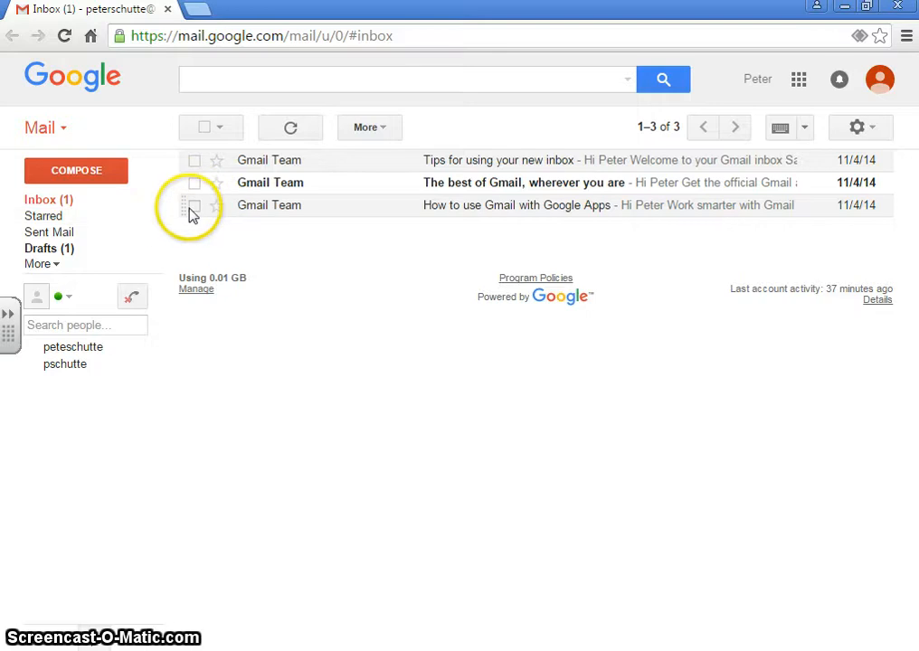
left_click(797, 81)
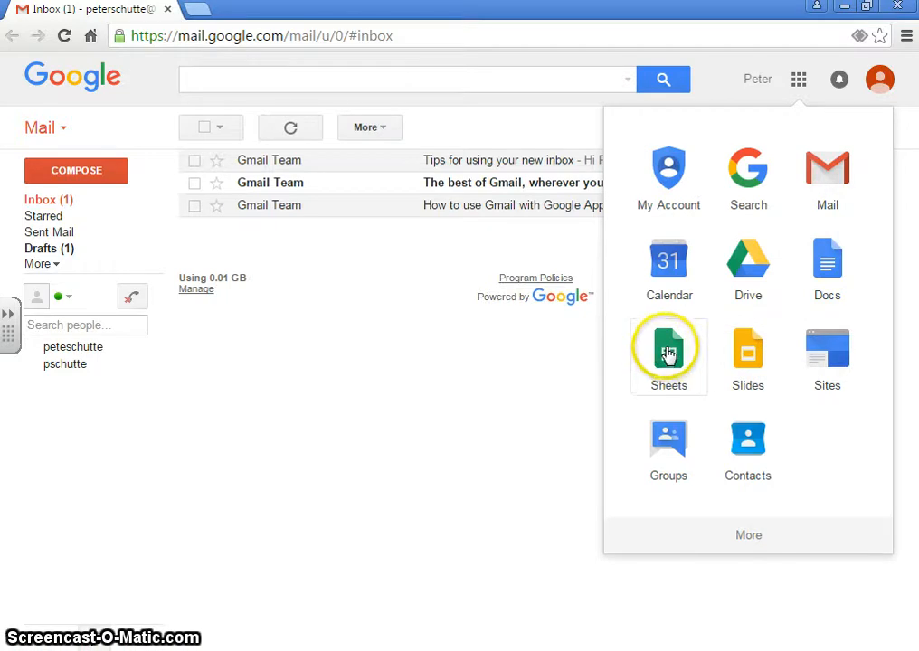
left_click(748, 264)
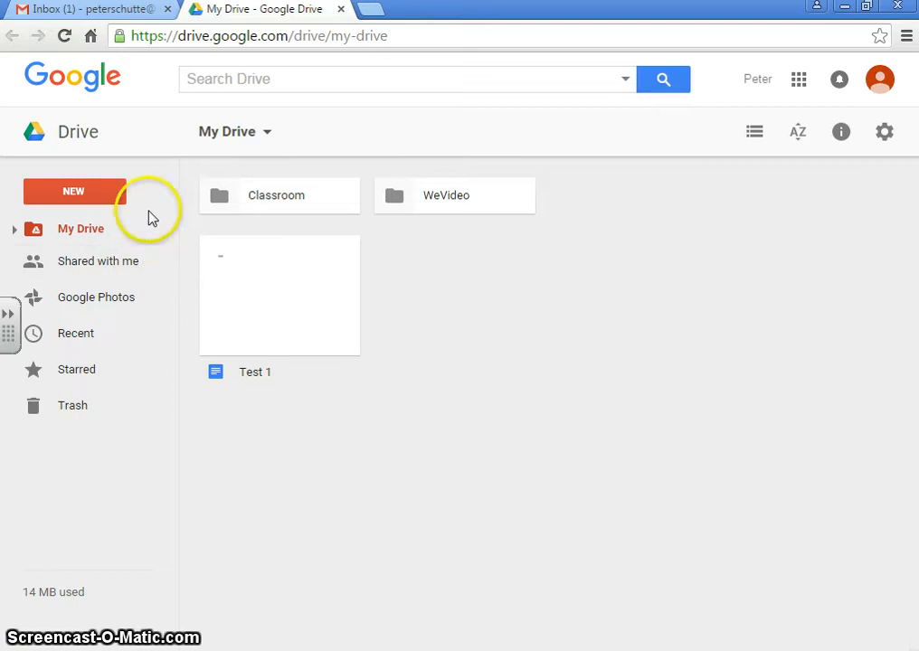
Create a new folder named Mathematics in My Drive
left_click(90, 196)
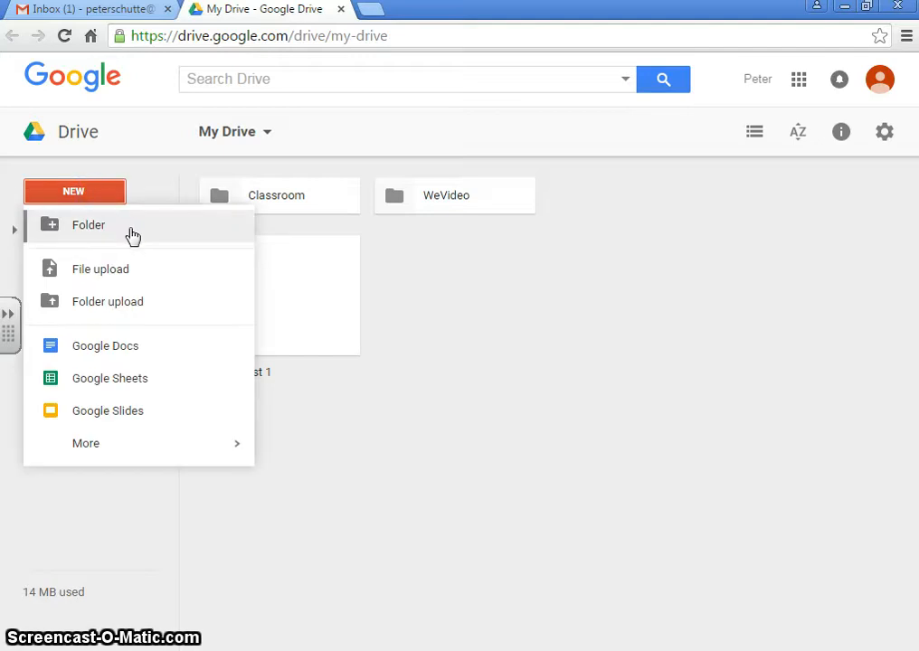
left_click(131, 233)
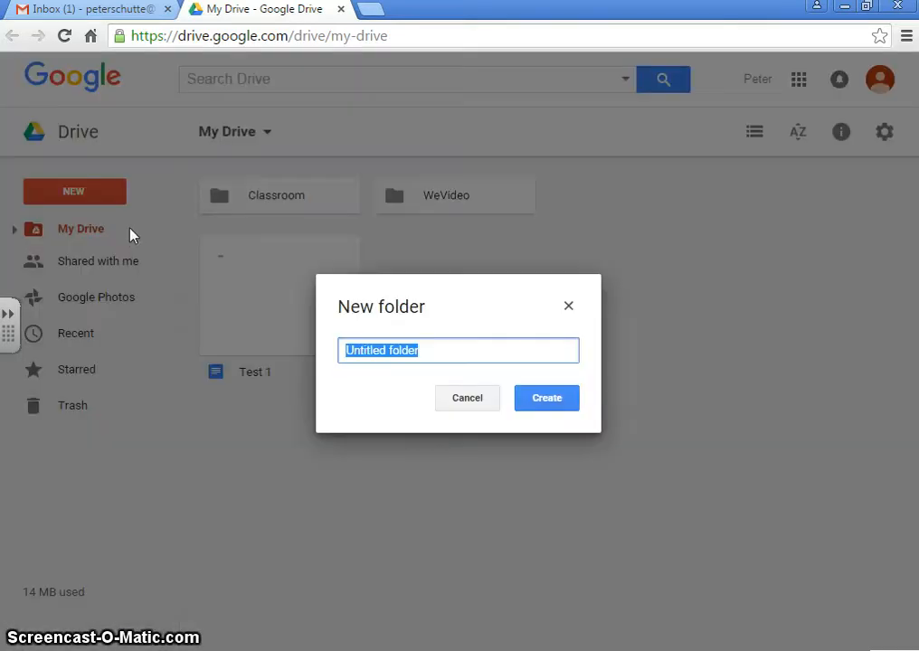
key("BackSpace")
type("Mathemat")
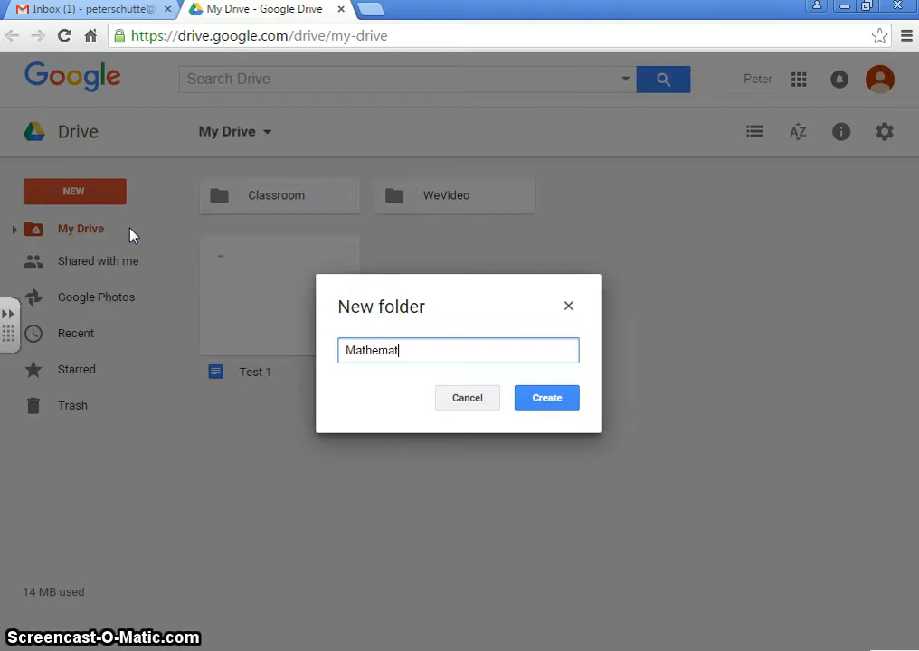
type("ics")
left_click(540, 399)
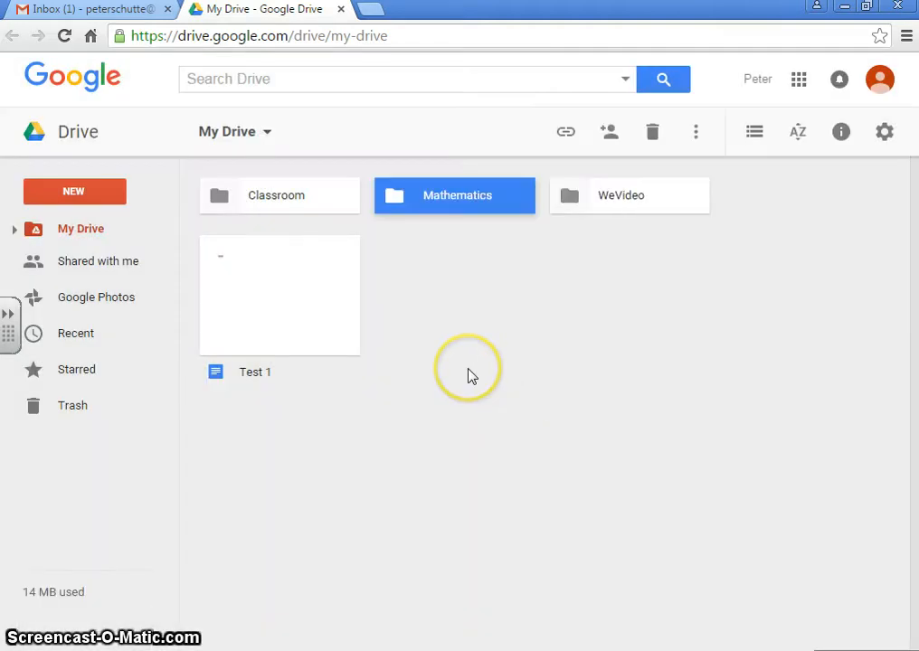
Create another folder in My Drive named ICT
left_click(63, 195)
left_click(72, 225)
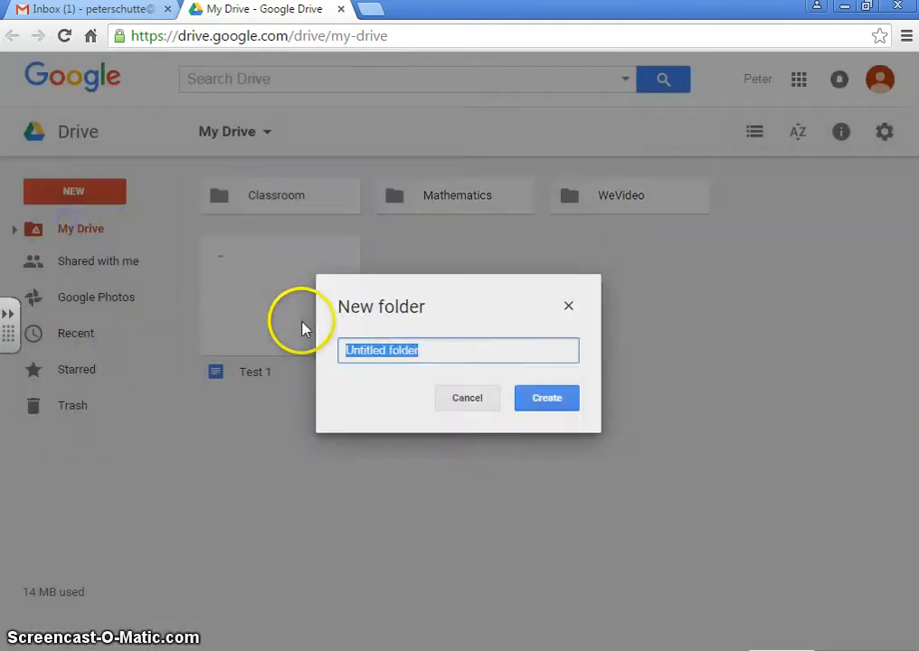
key("BackSpace")
type("ICT")
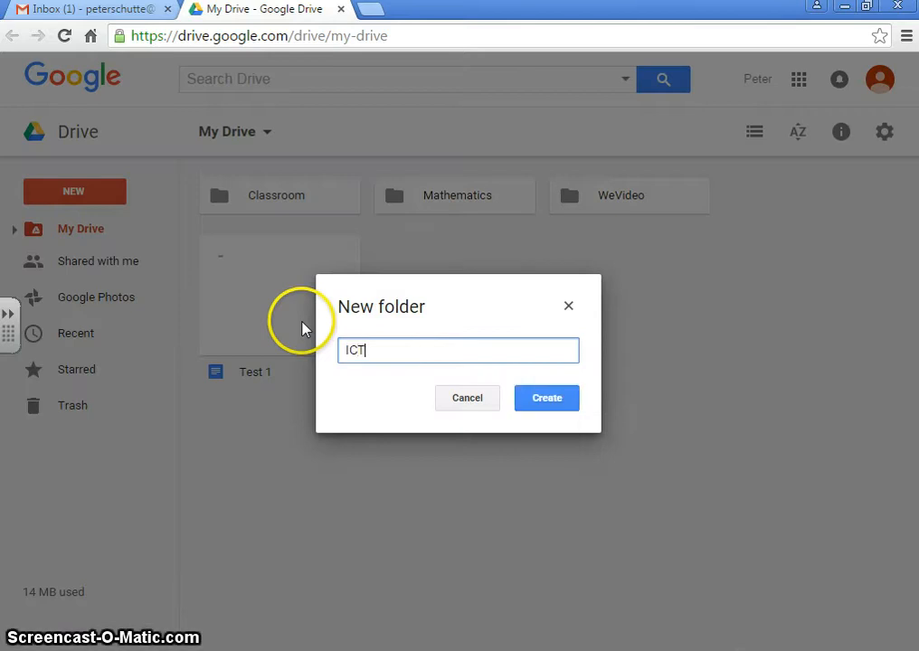
left_click(577, 406)
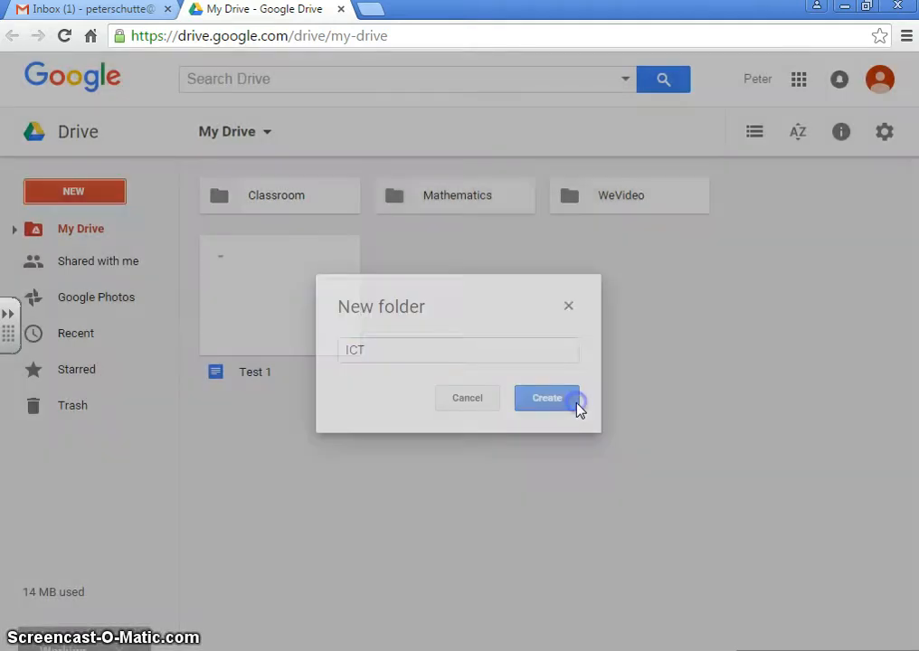
left_click(633, 419)
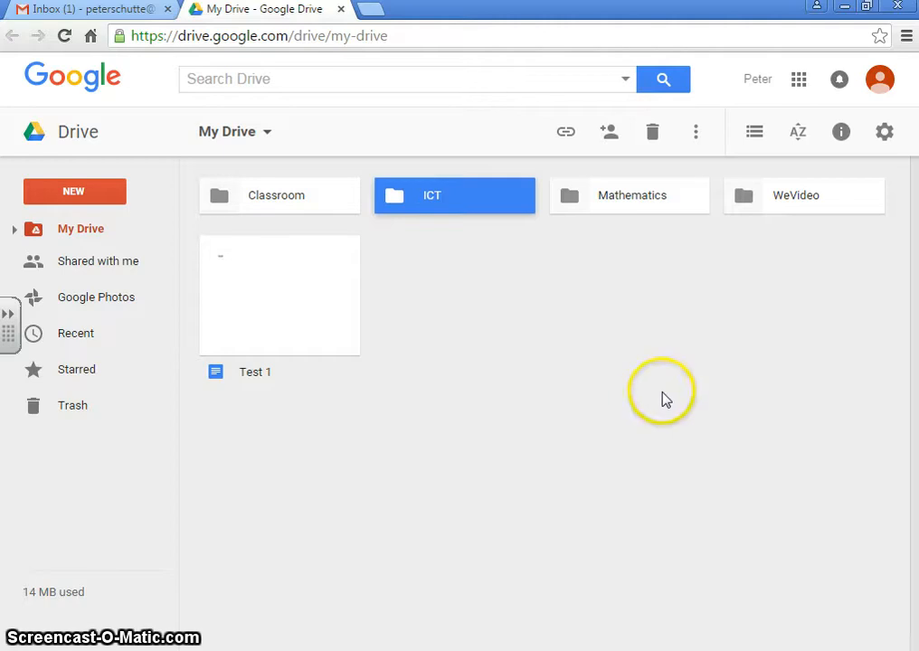
Open the Mathematics folder
double_click(621, 200)
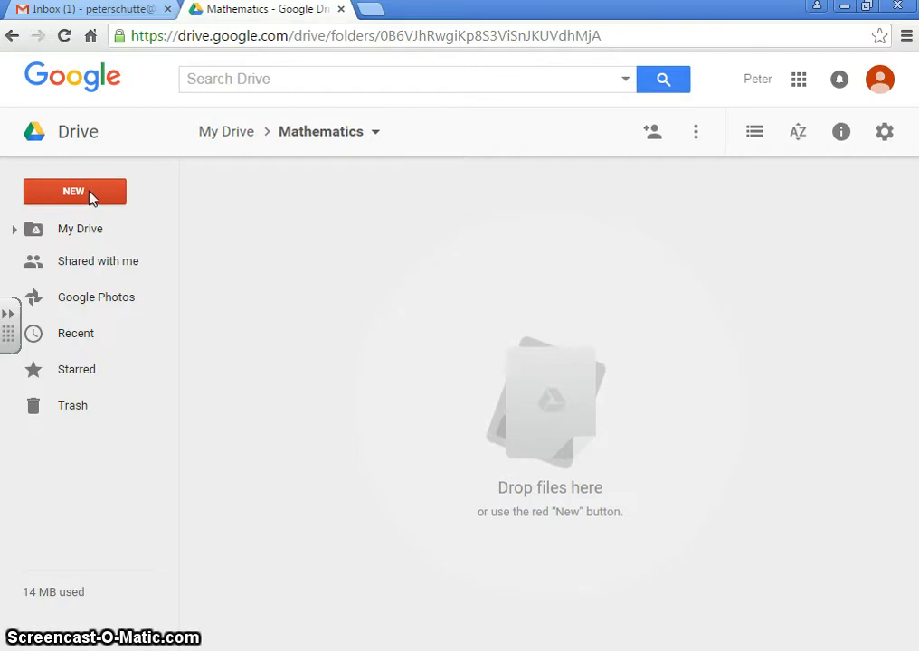
Start a blank Google Docs document from the Mathematics folder and close it
left_click(90, 194)
left_click(99, 345)
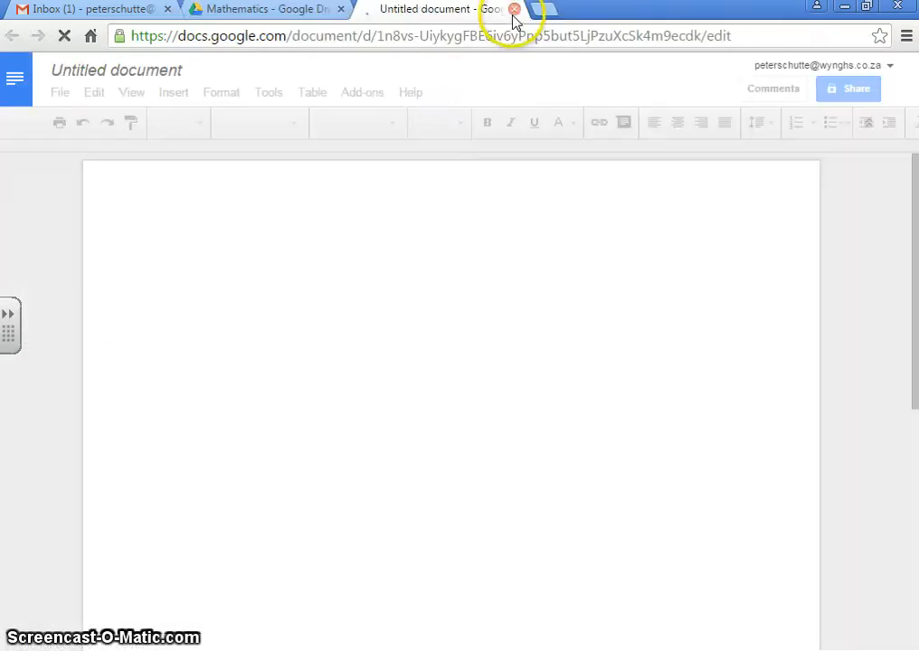
left_click(514, 10)
Create a Google Sheets spreadsheet in the Mathematics folder and name it Test 2
left_click(73, 194)
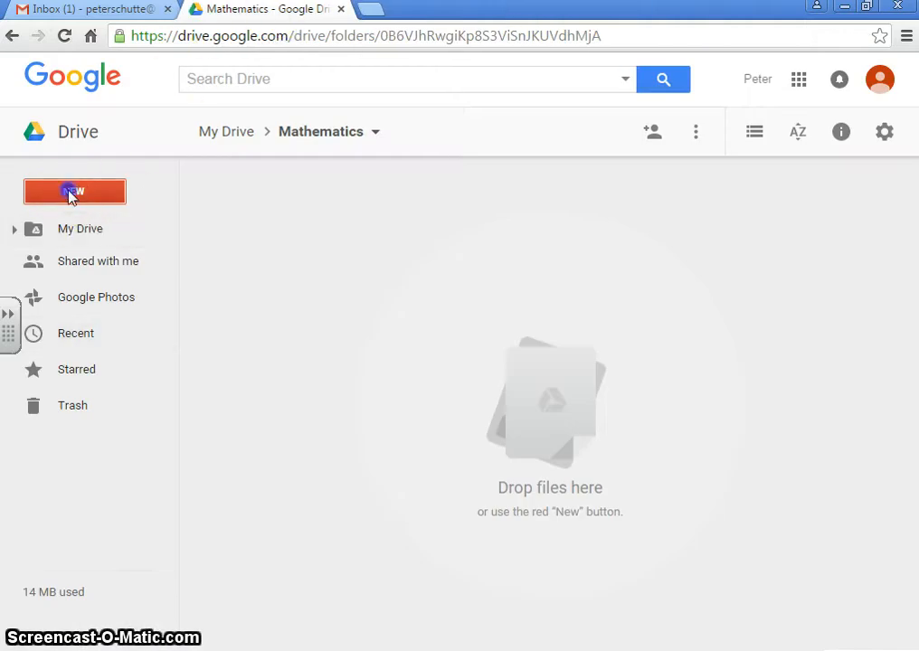
left_click(123, 380)
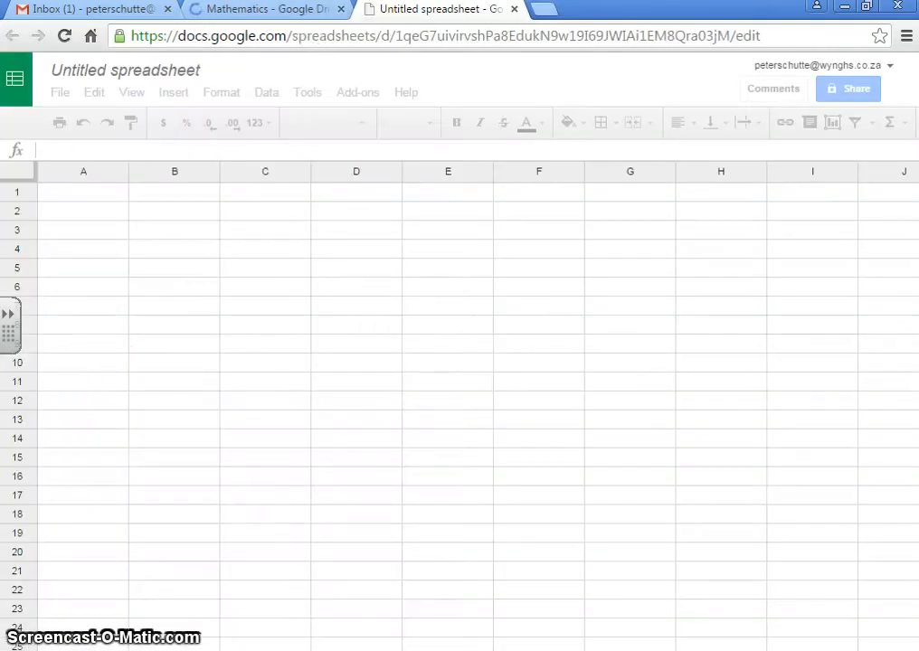
left_click(150, 70)
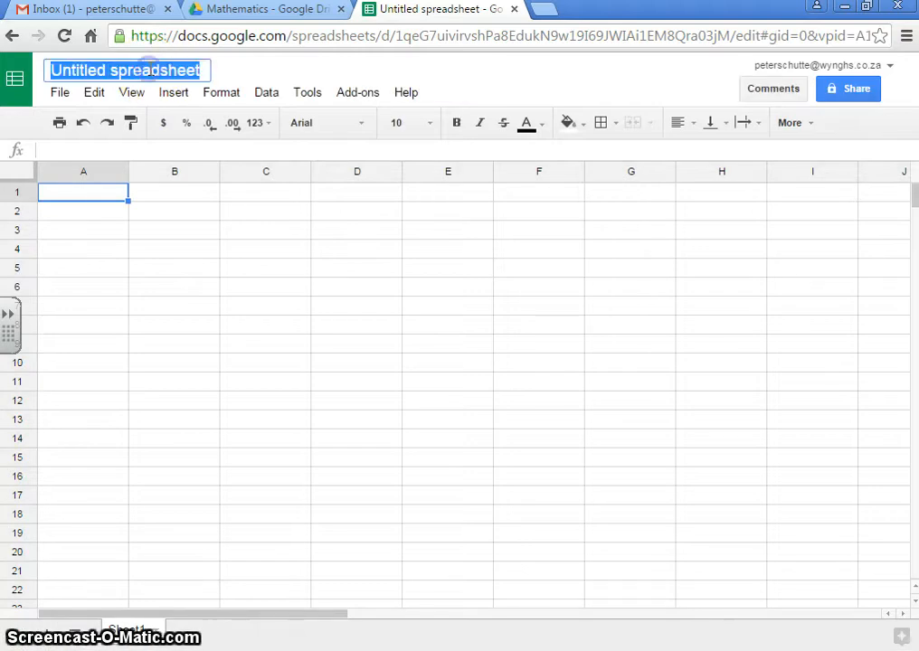
key("BackSpace")
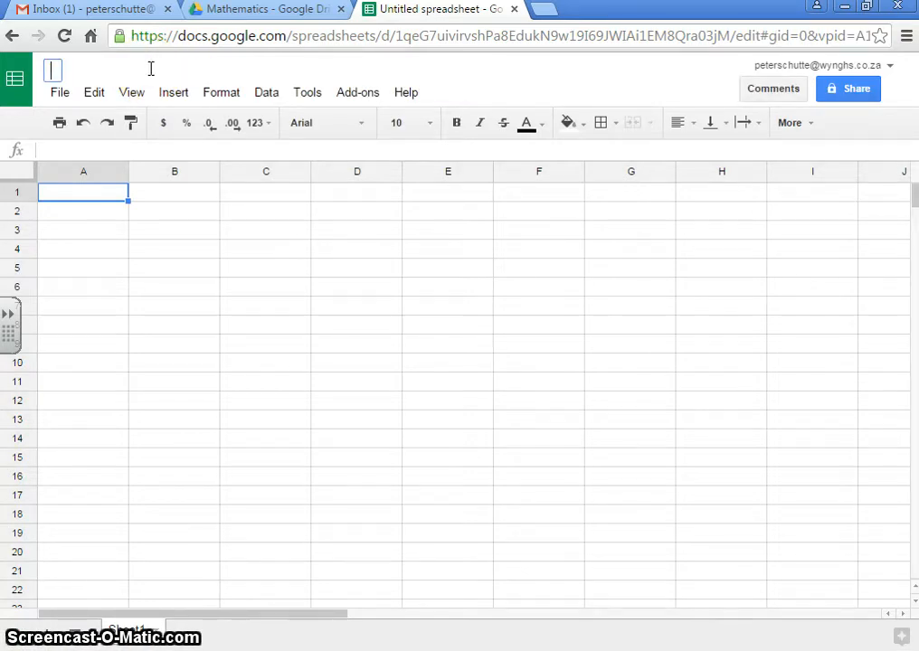
type("Test 2")
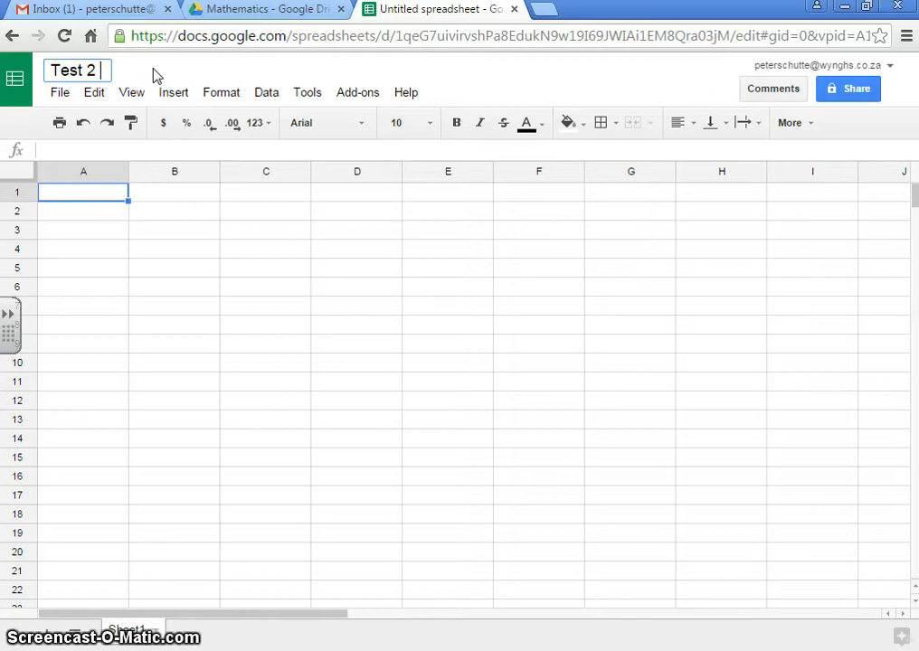
left_click(220, 327)
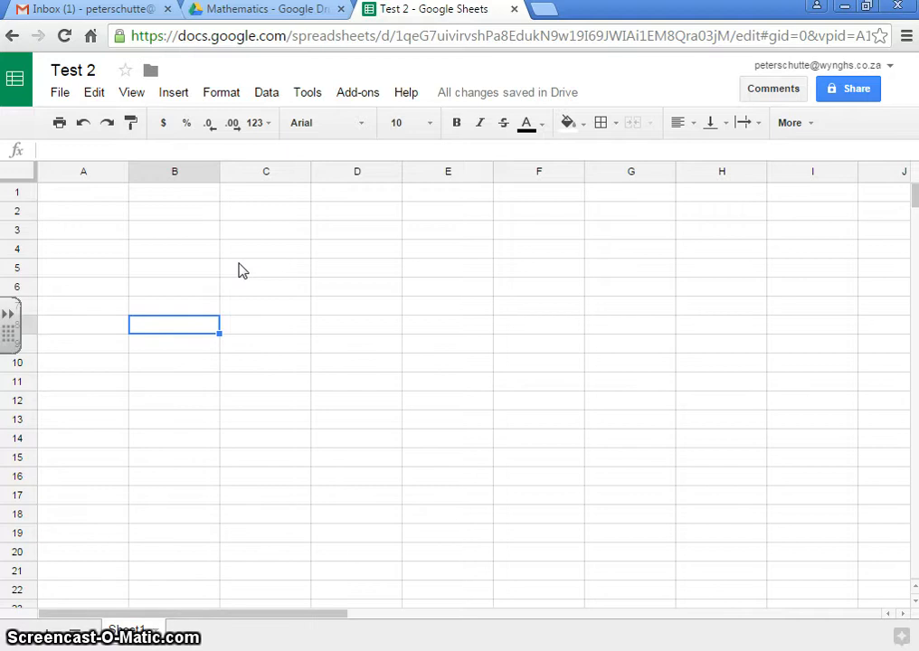
Review the spreadsheet's advanced sharing settings and link sharing options, keeping link sharing at Off - Specific people
left_click(859, 95)
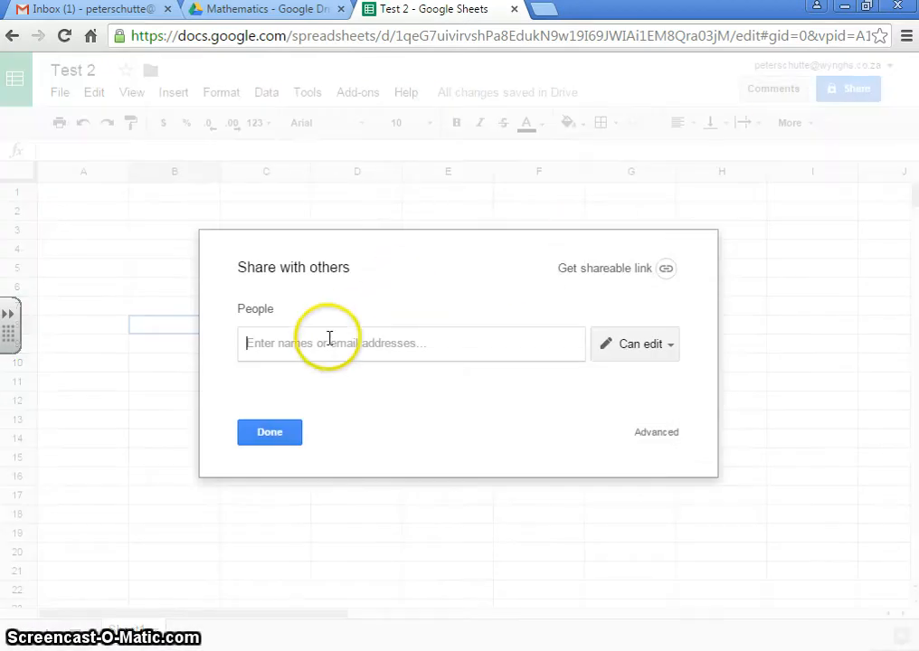
left_click(322, 343)
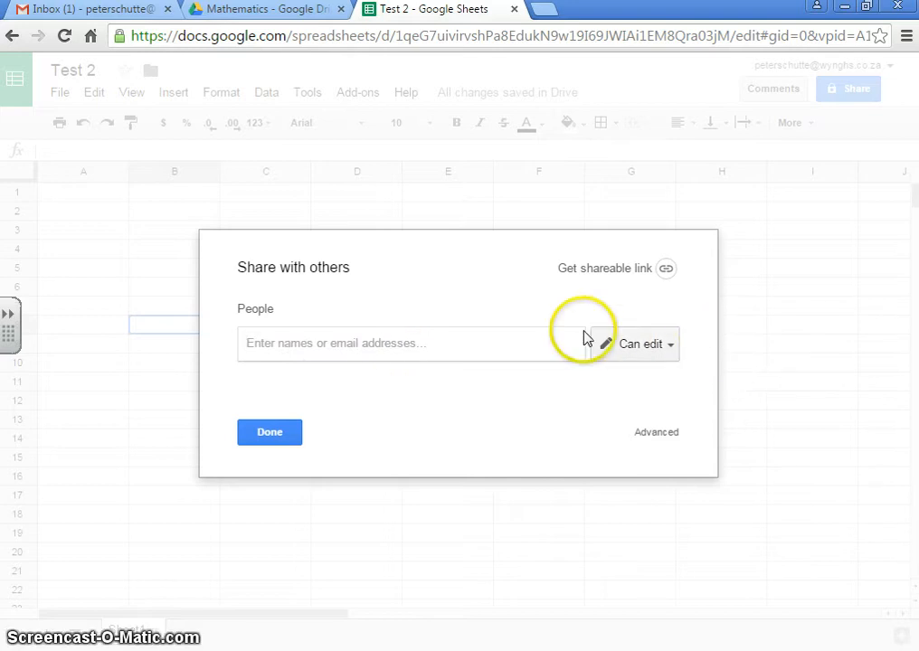
left_click(648, 434)
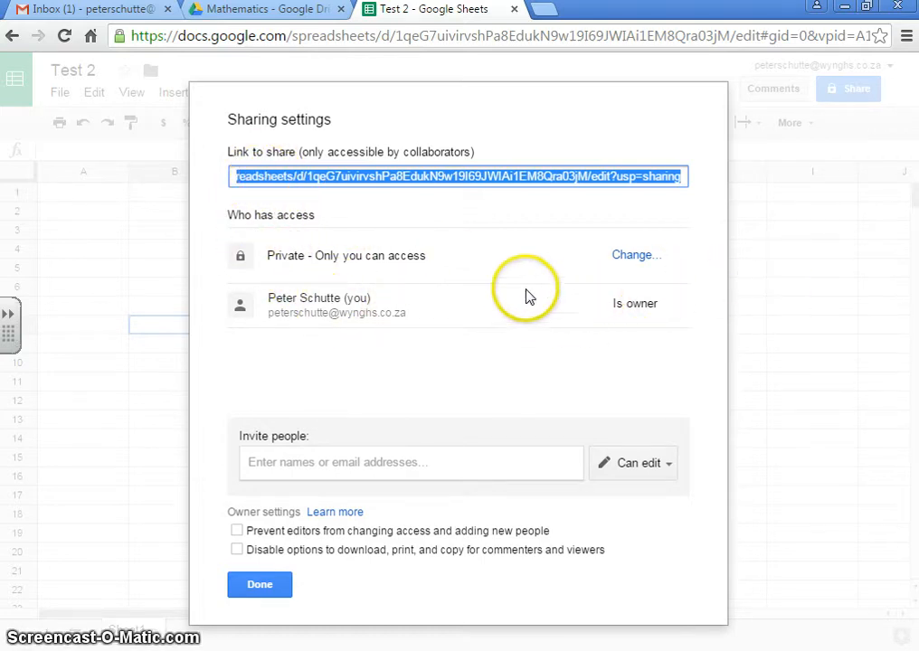
left_click(631, 260)
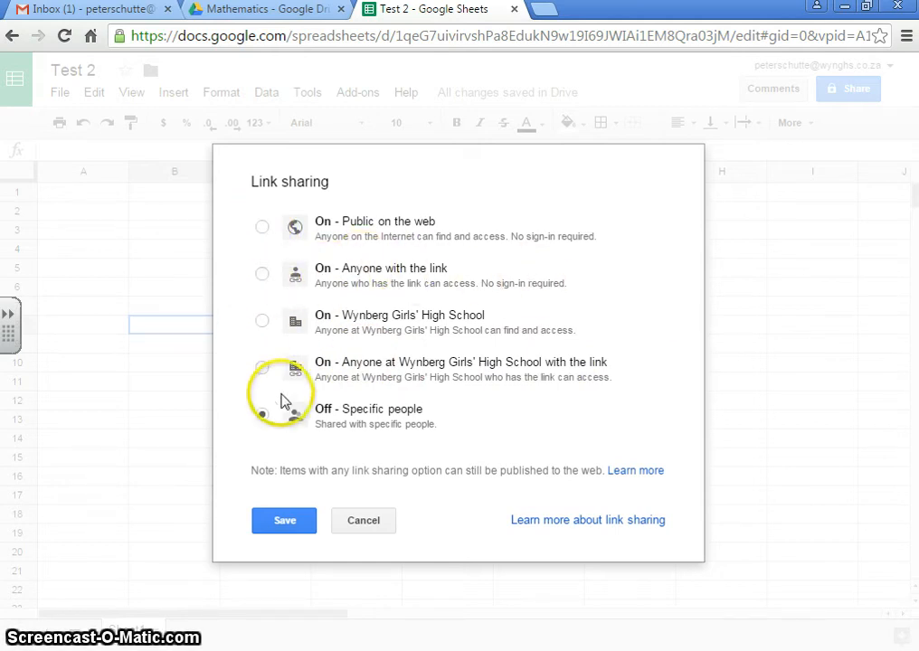
left_click(301, 523)
left_click(246, 590)
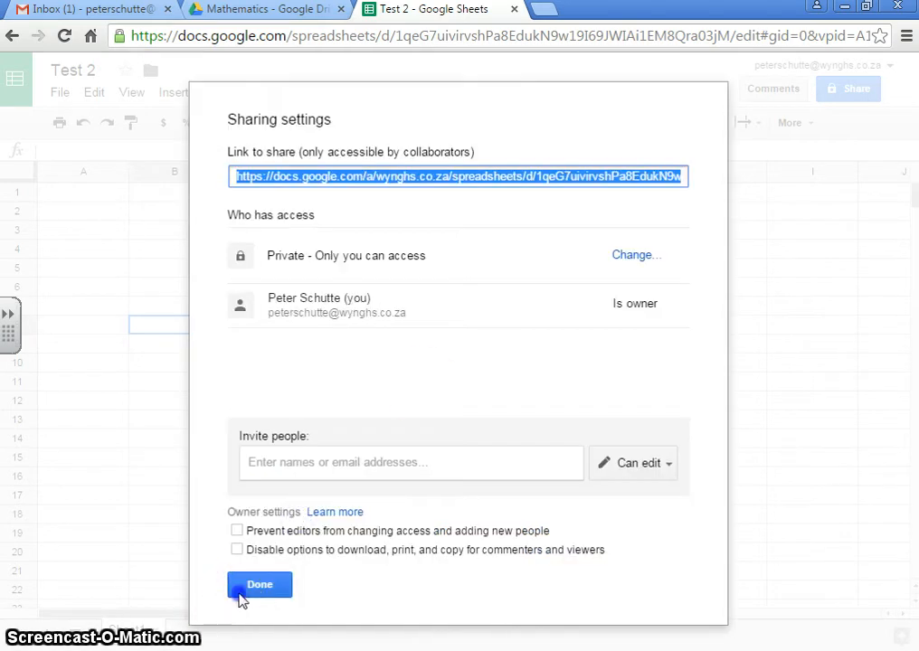
Close the Test 2 spreadsheet and check the contents of the Mathematics folder by way of My Drive
left_click(514, 8)
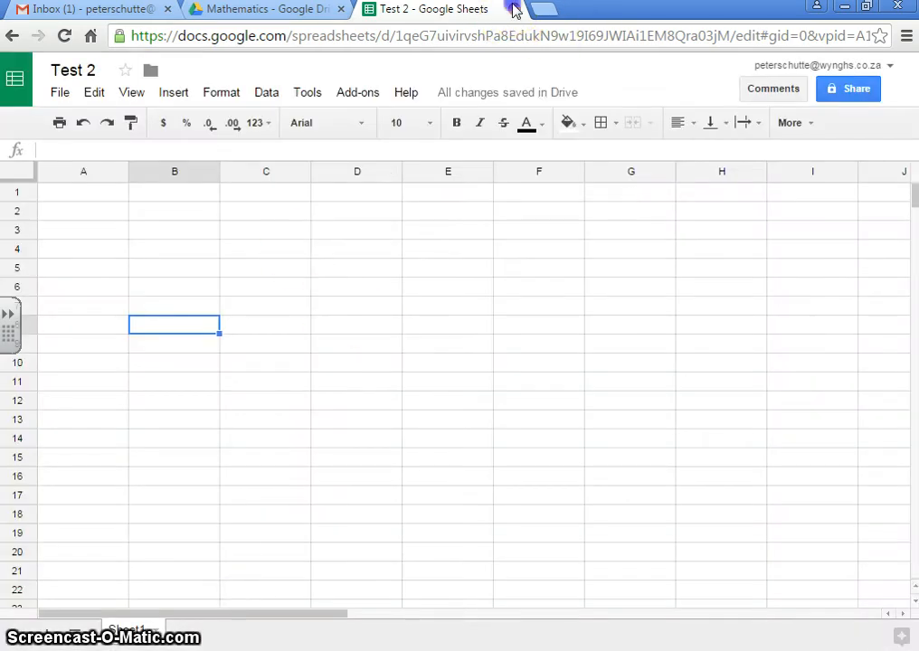
left_click(215, 136)
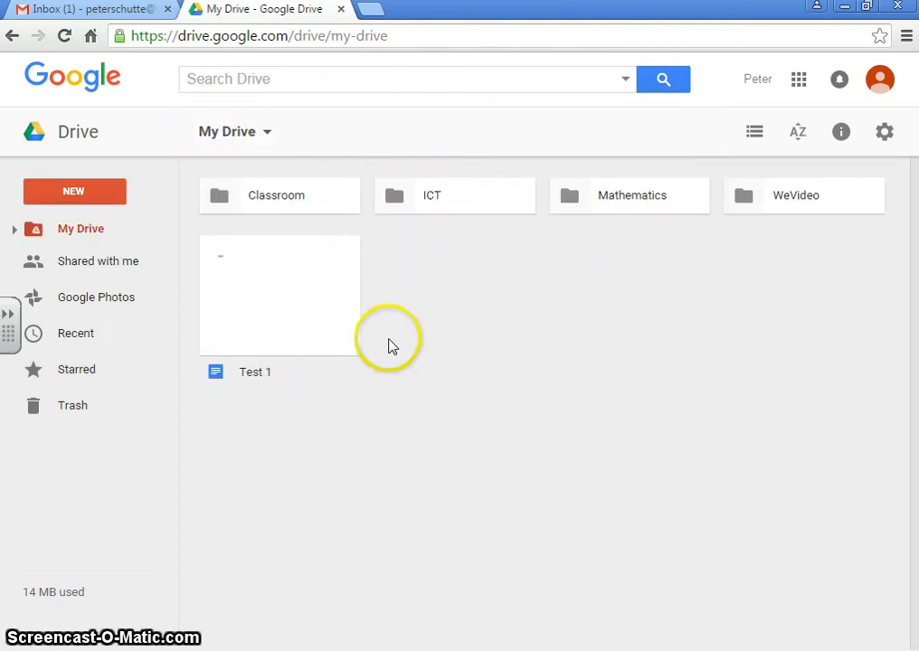
double_click(617, 199)
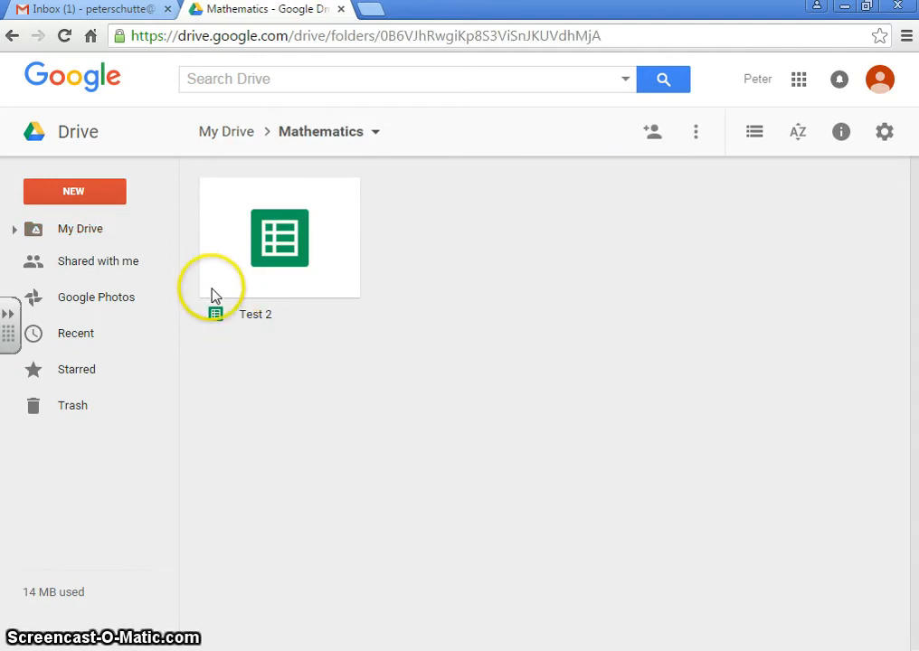
Return to My Drive and view the additional apps available for creating new files
left_click(82, 231)
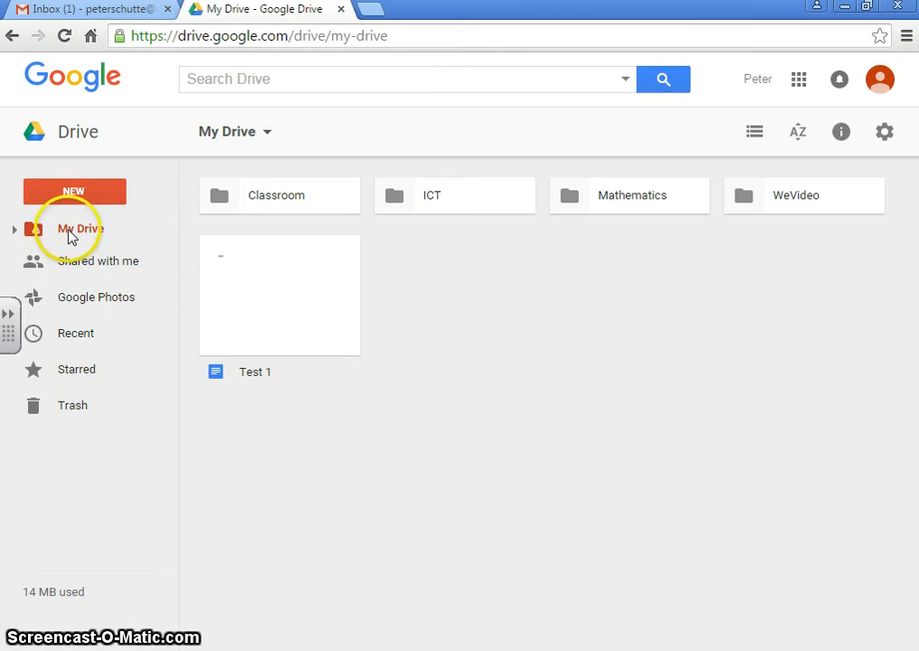
left_click(98, 193)
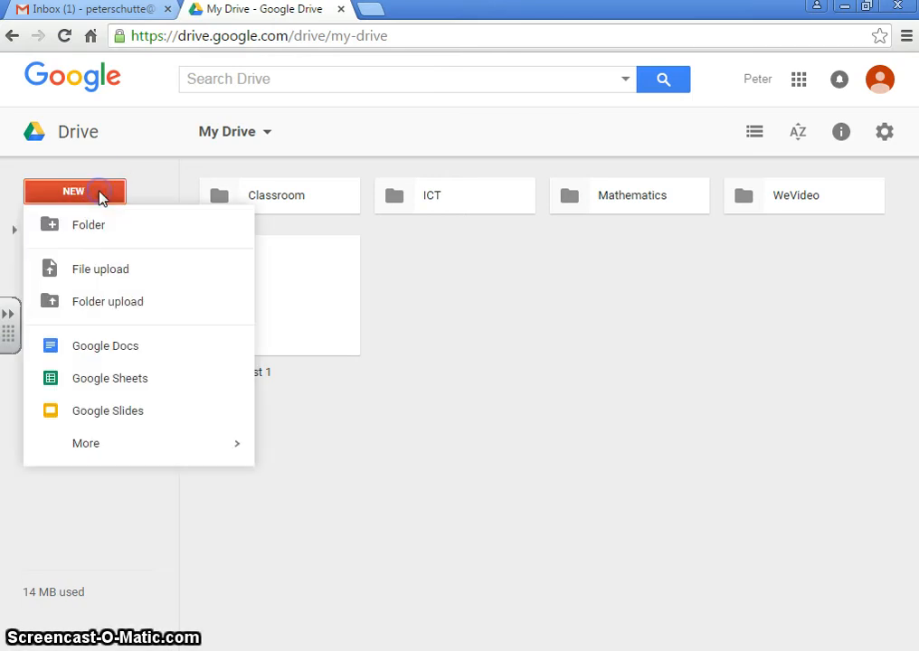
left_click(127, 445)
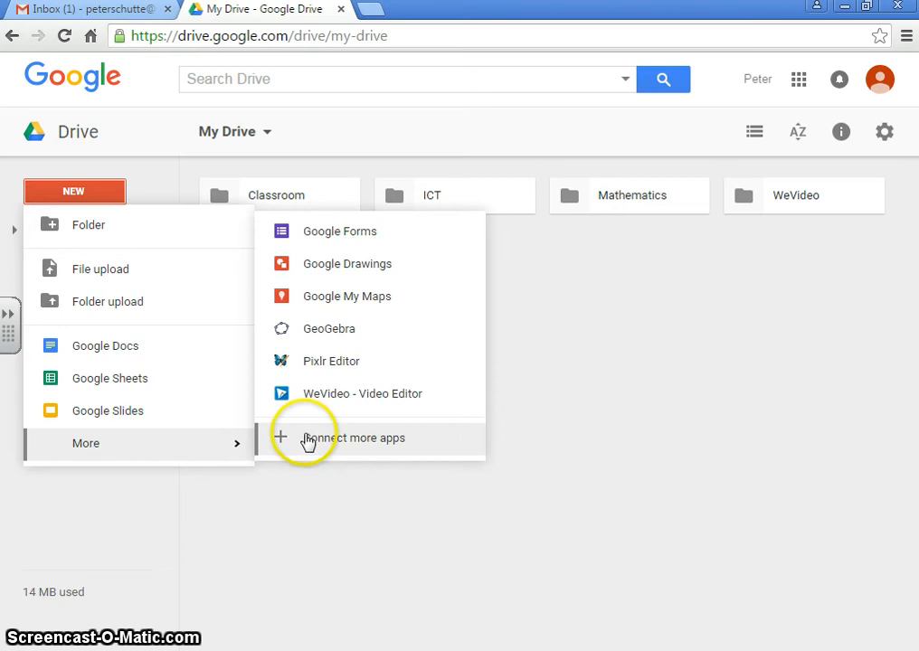